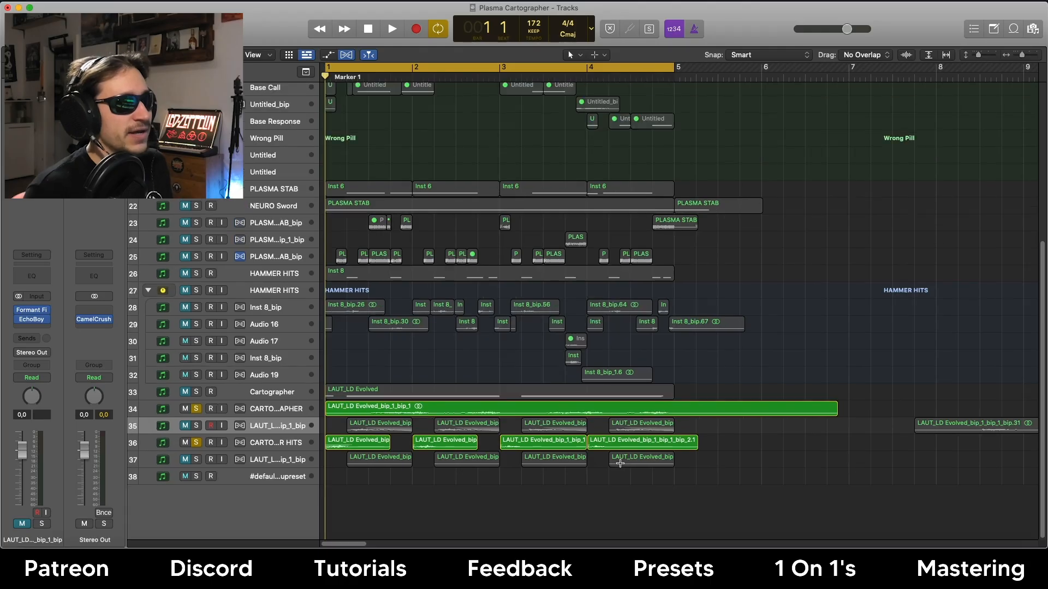
Select the CARTOGRAPHER bounce track and enlarge it to reveal its LAUT_LD Evolved_bip_1 waveform.
scroll(620, 464, up, 8)
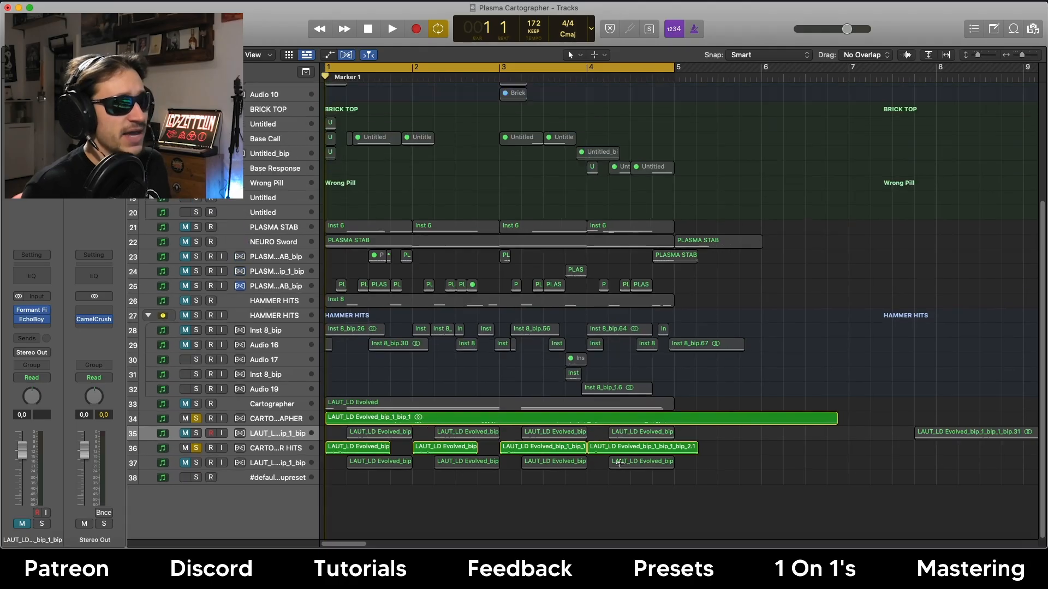
scroll(619, 463, up, 1)
scroll(620, 463, down, 3)
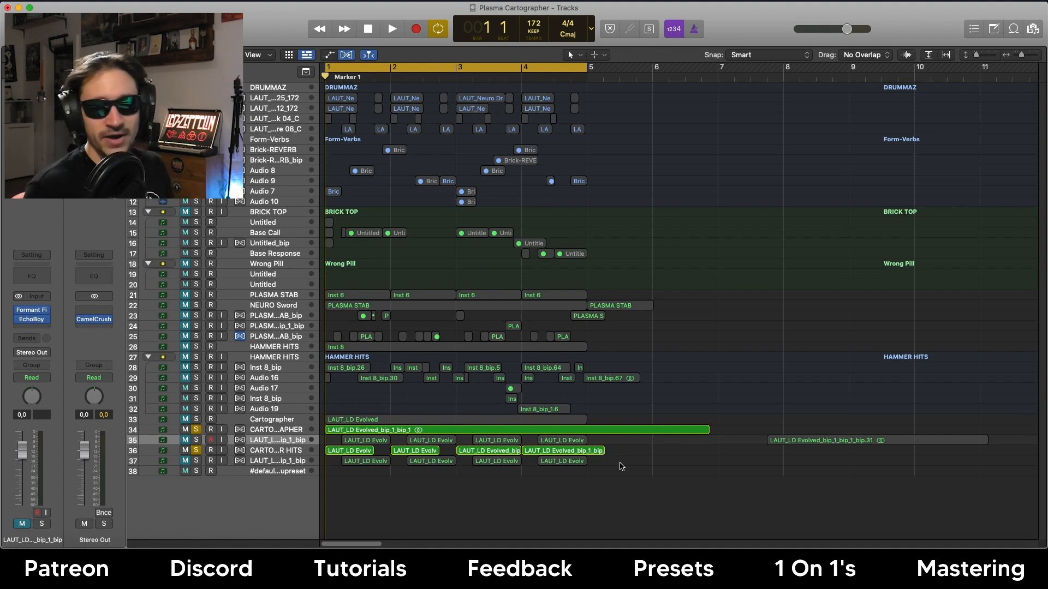
key(Up)
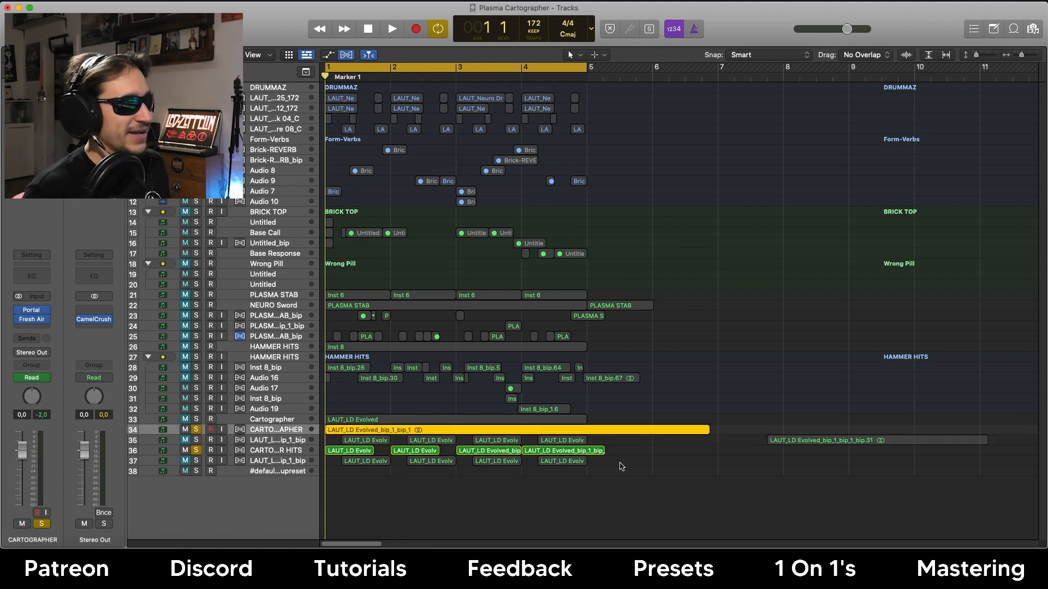
key(ctrl+shift+z)
scroll(620, 467, down, 3)
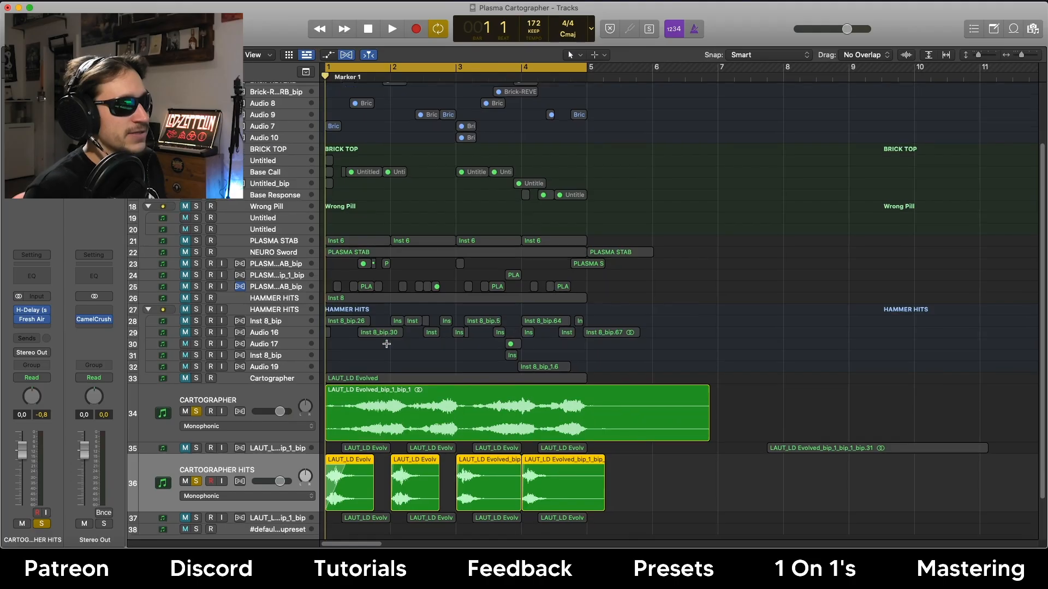
Make the track rows taller and solo track 33, the Cartographer MIDI lead.
key(super+Down)
scroll(387, 347, down, 8)
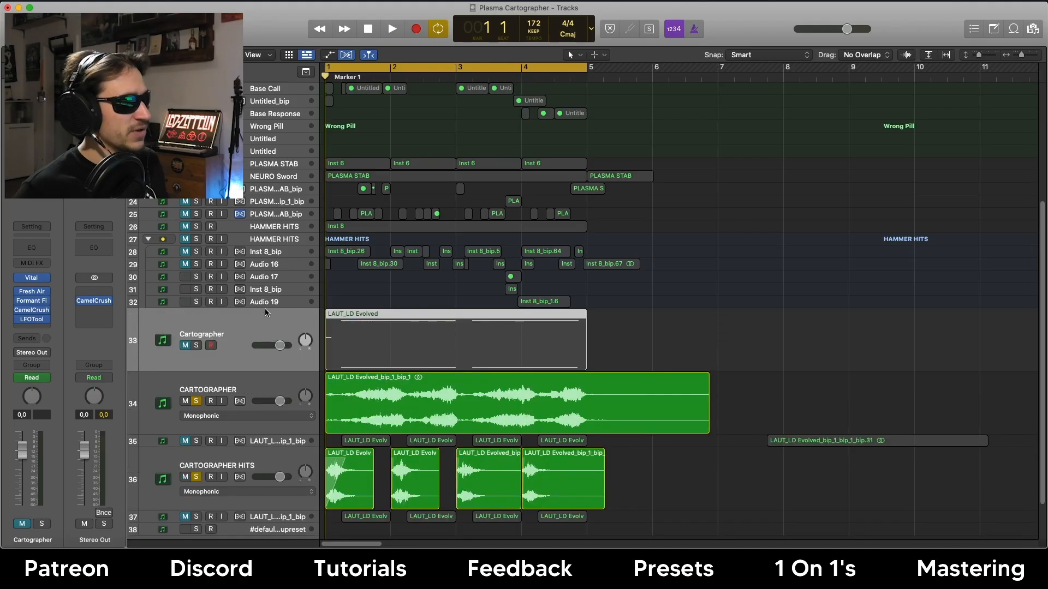
click(211, 340)
click(196, 340)
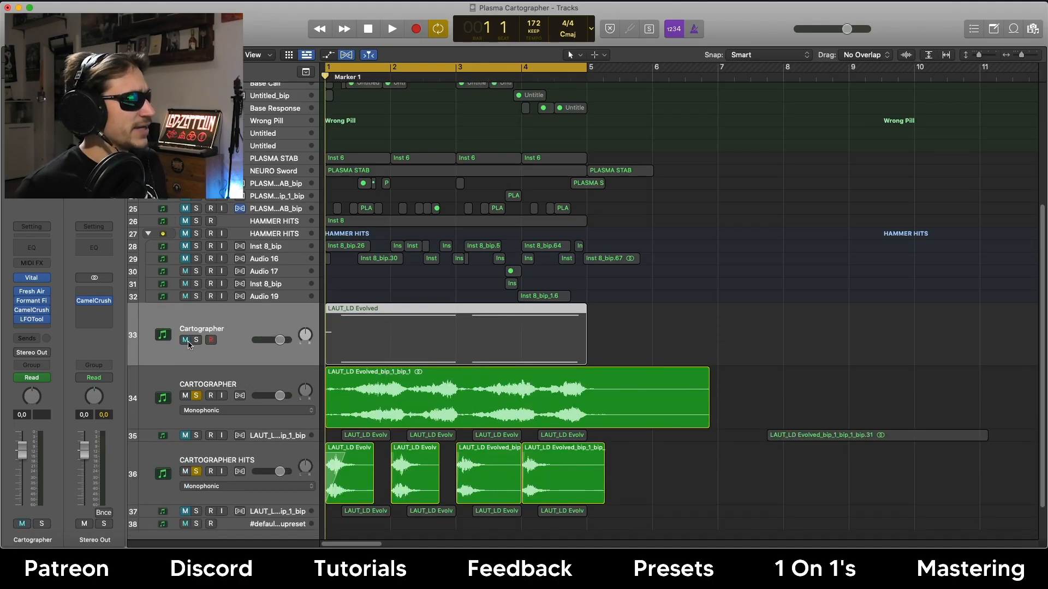
Check the lead's Vital synth, mute the CARTOGRAPHER bounce, and unsolo CARTOGRAPHER HITS.
click(33, 279)
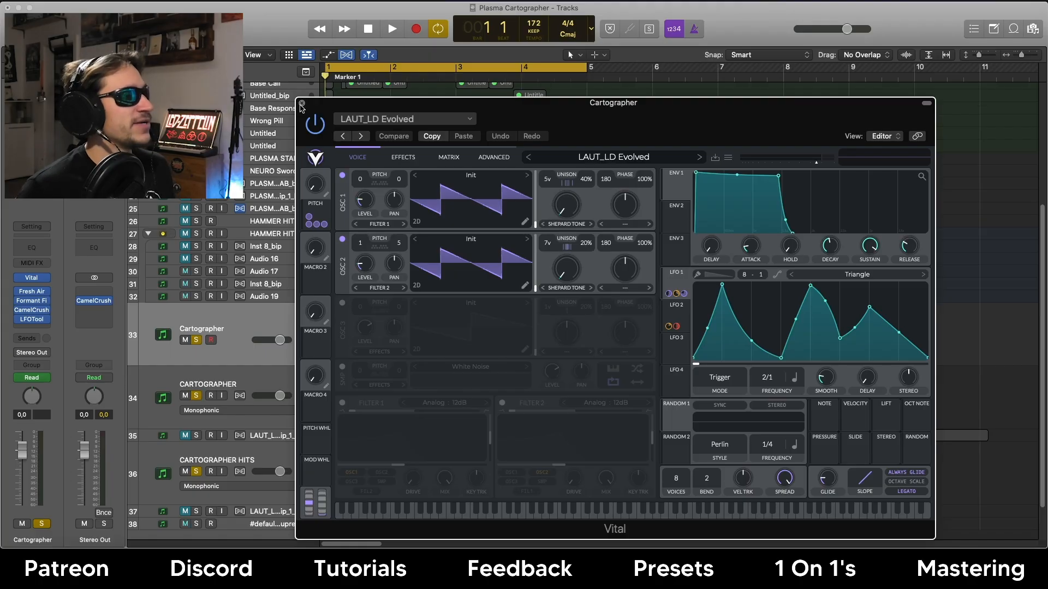
click(301, 104)
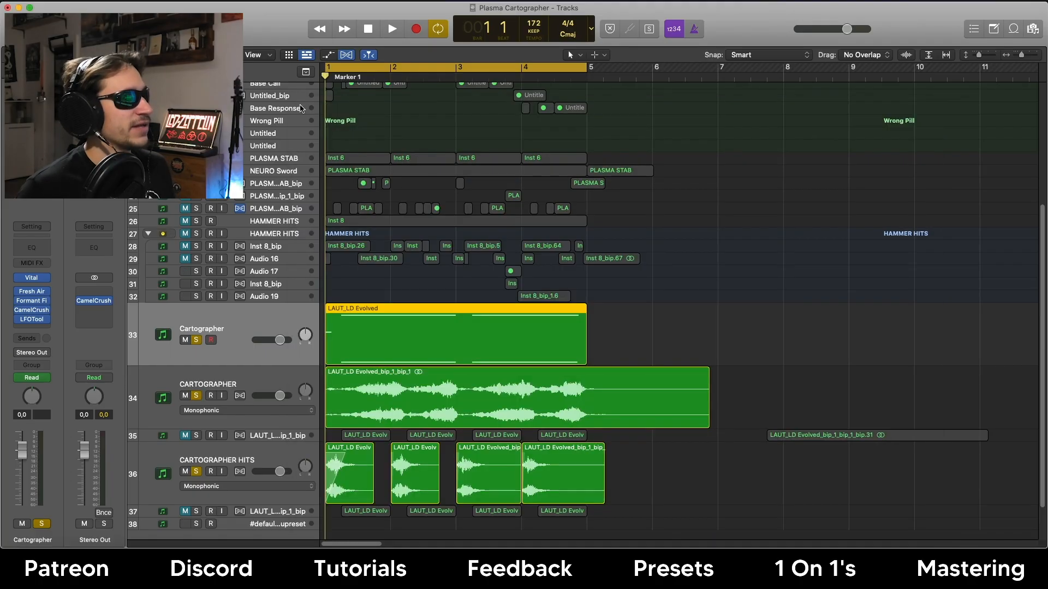
click(186, 396)
click(194, 472)
click(196, 473)
click(198, 472)
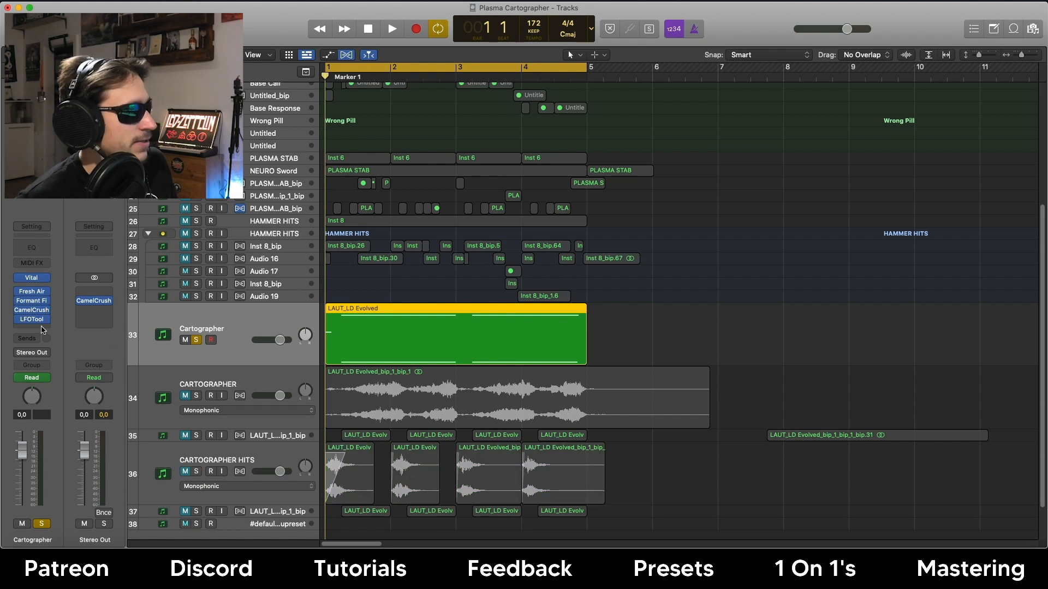
Bypass the lead's LFOTool effect and open the LAUT_LD Evolved region in the Piano Roll.
click(16, 309)
click(22, 311)
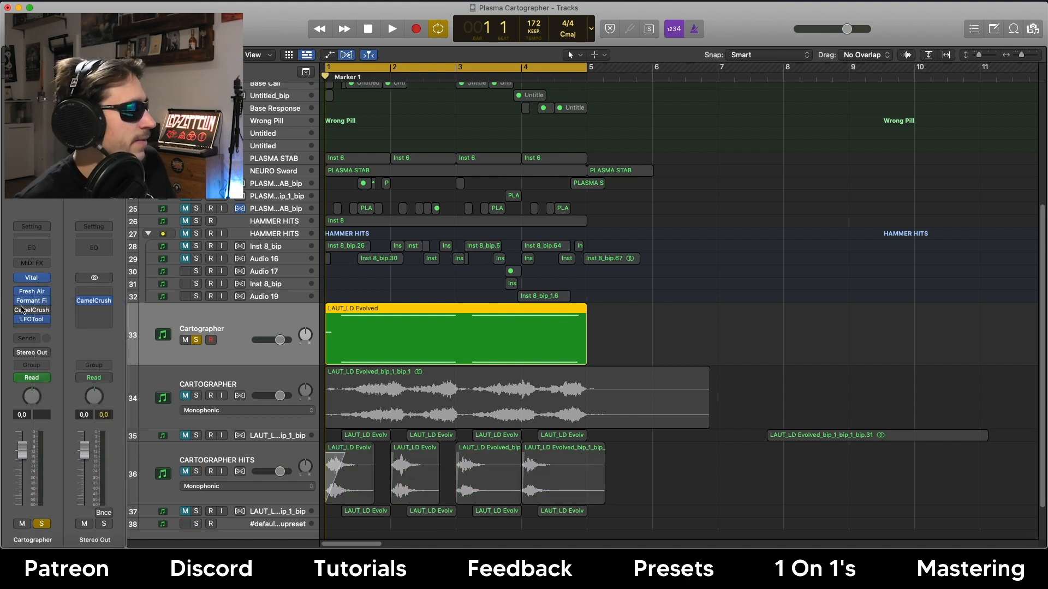
click(20, 319)
click(515, 296)
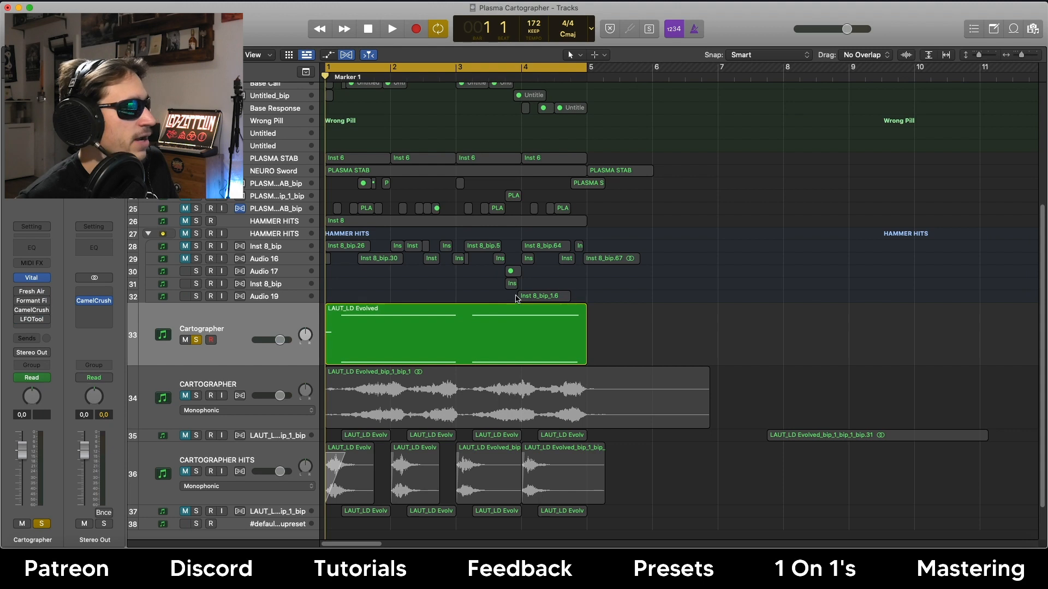
double_click(410, 313)
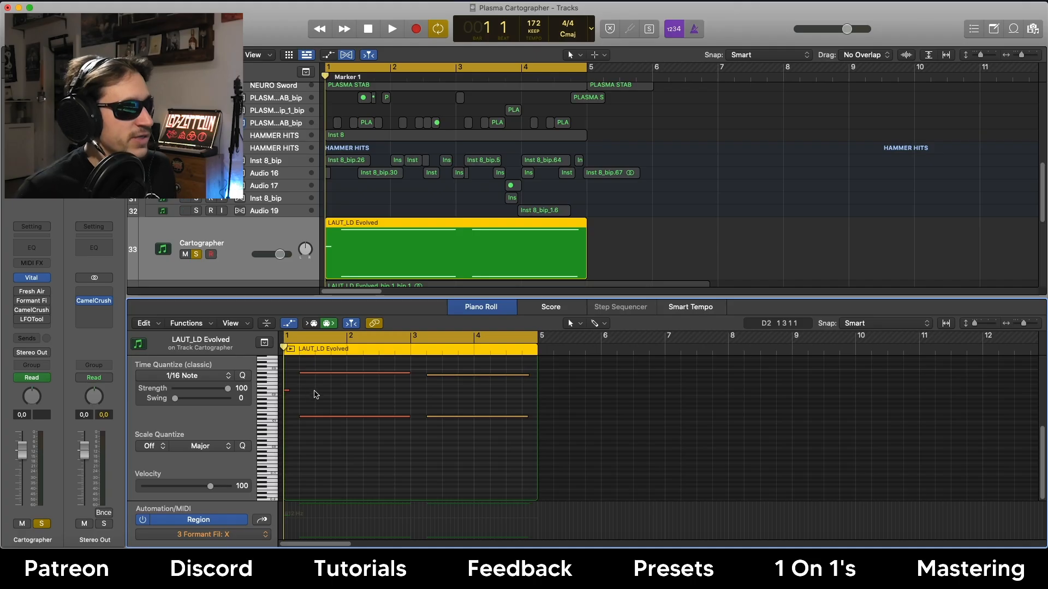
drag(304, 399, 435, 358)
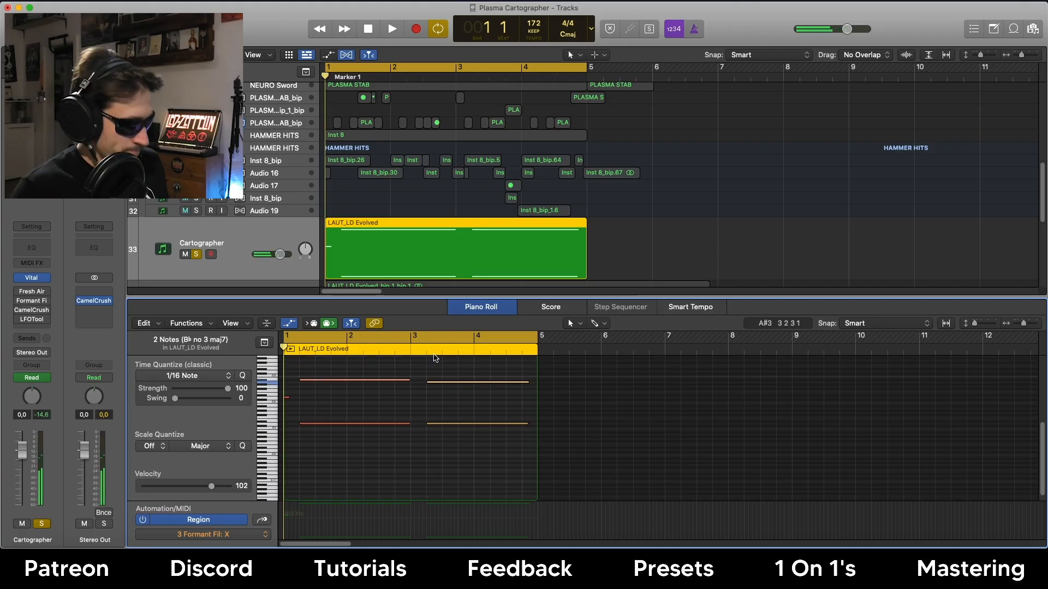
key(space)
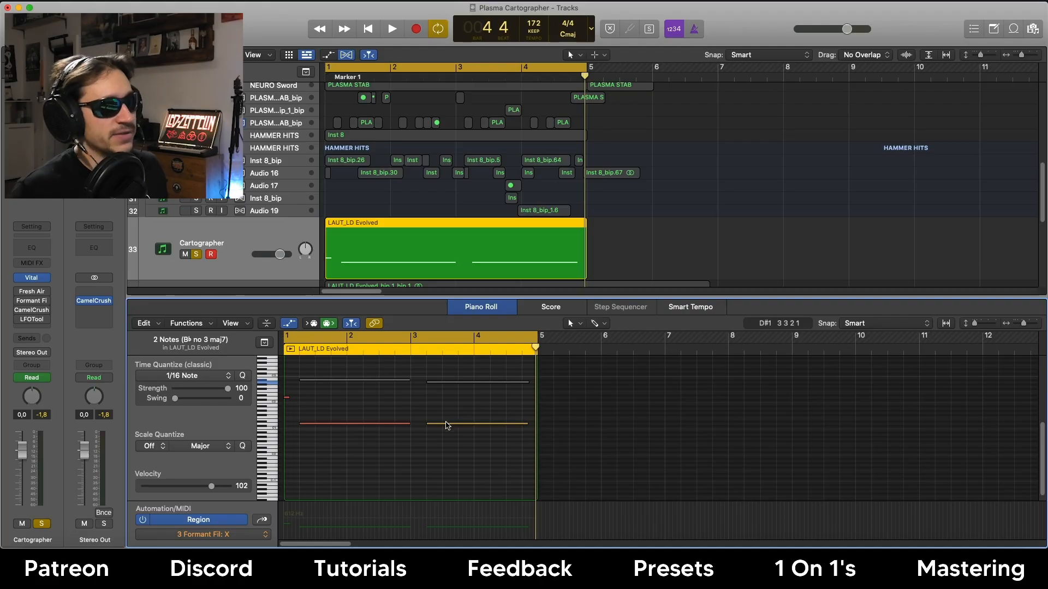
mouse_move(446, 425)
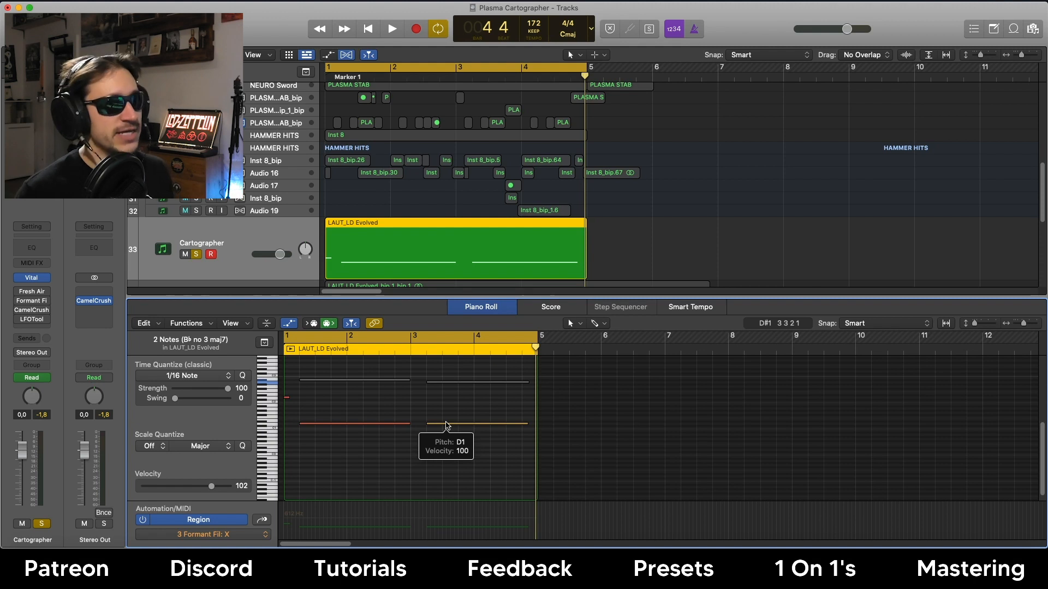
click(349, 432)
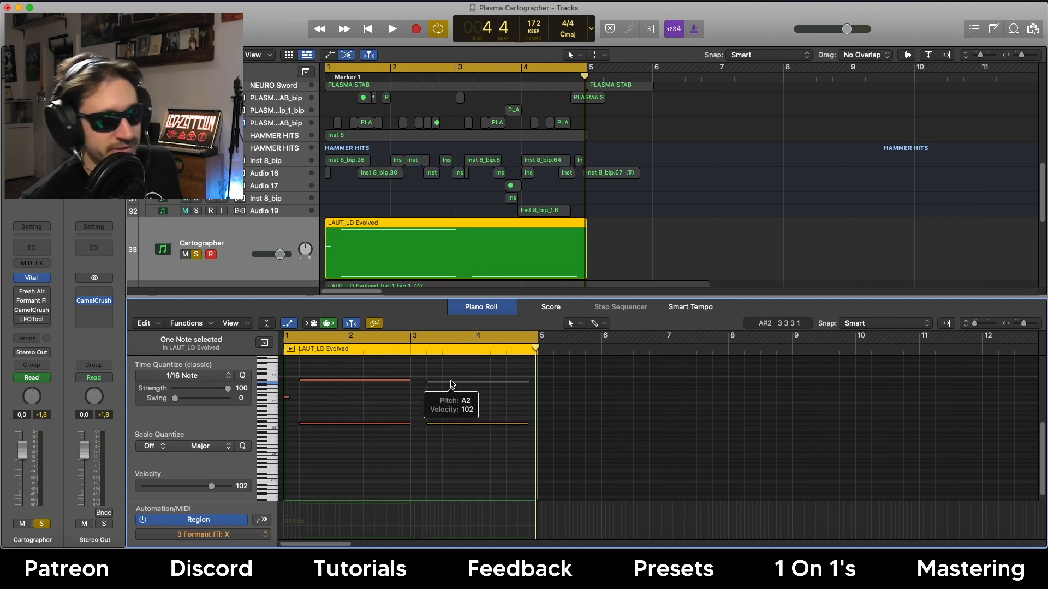
click(457, 409)
scroll(457, 409, up, 2)
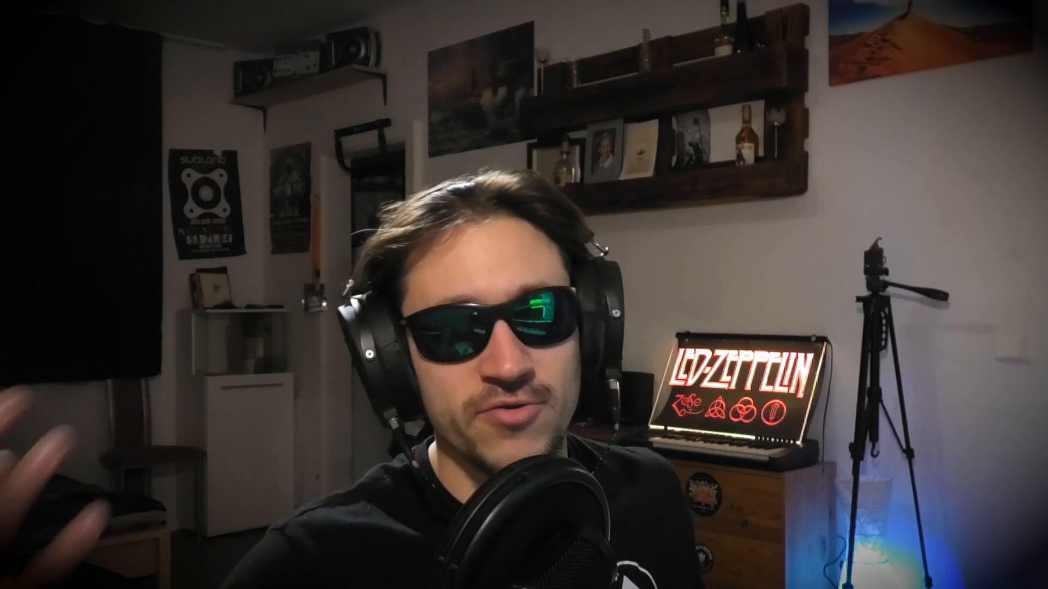
key(space)
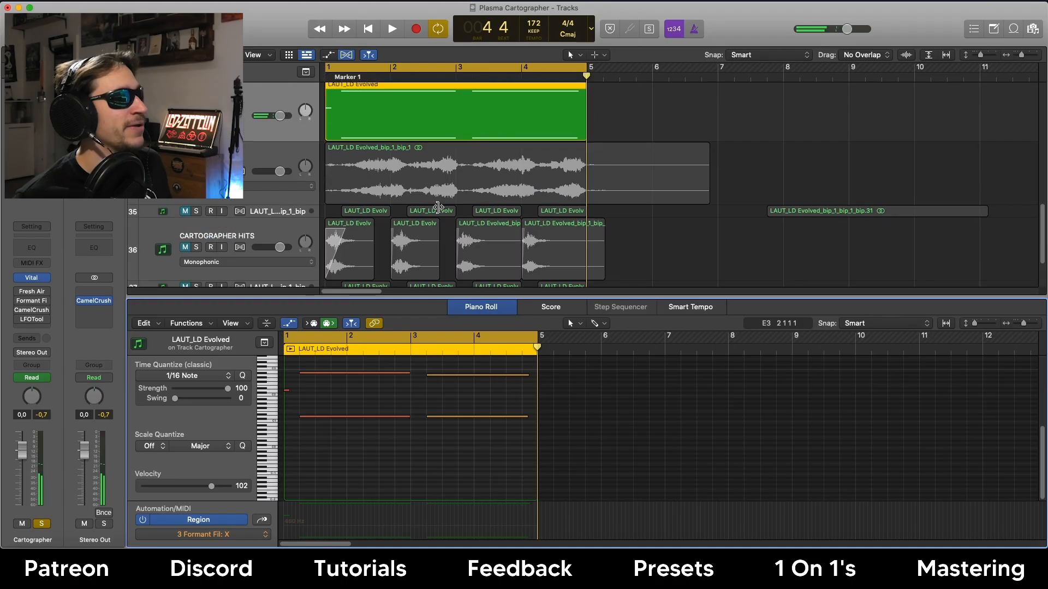
scroll(438, 208, up, 3)
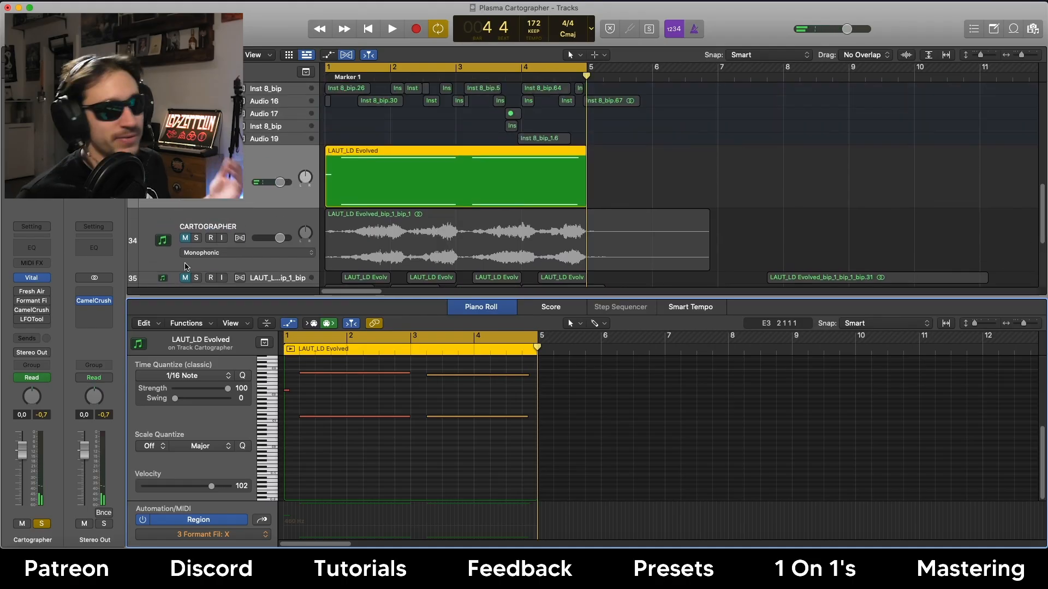
Open the lead's Formant Filter and LFOTool insert effects to inspect them.
mouse_move(17, 295)
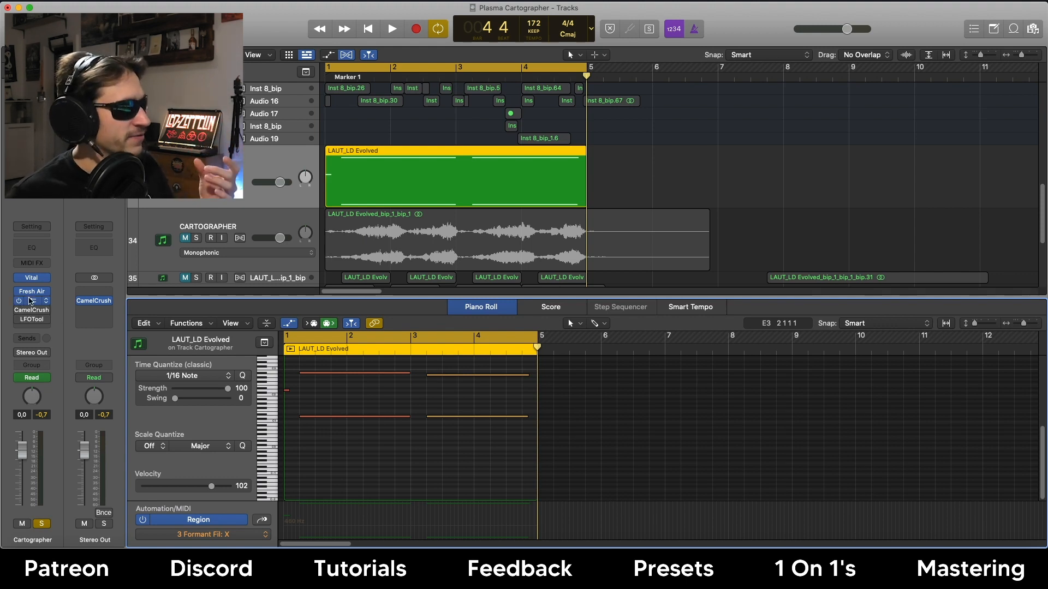
click(31, 301)
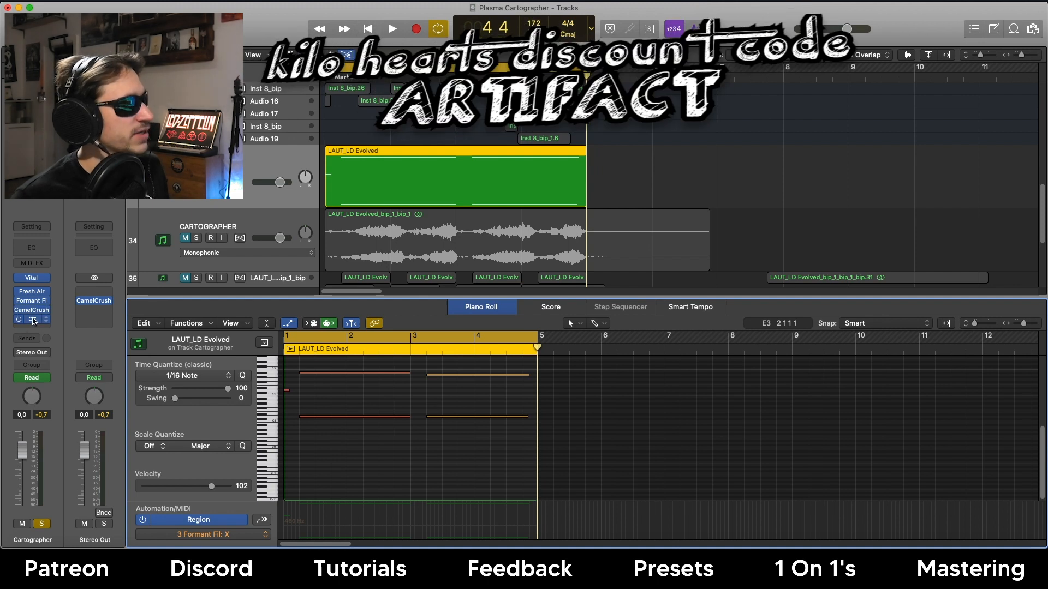
click(33, 321)
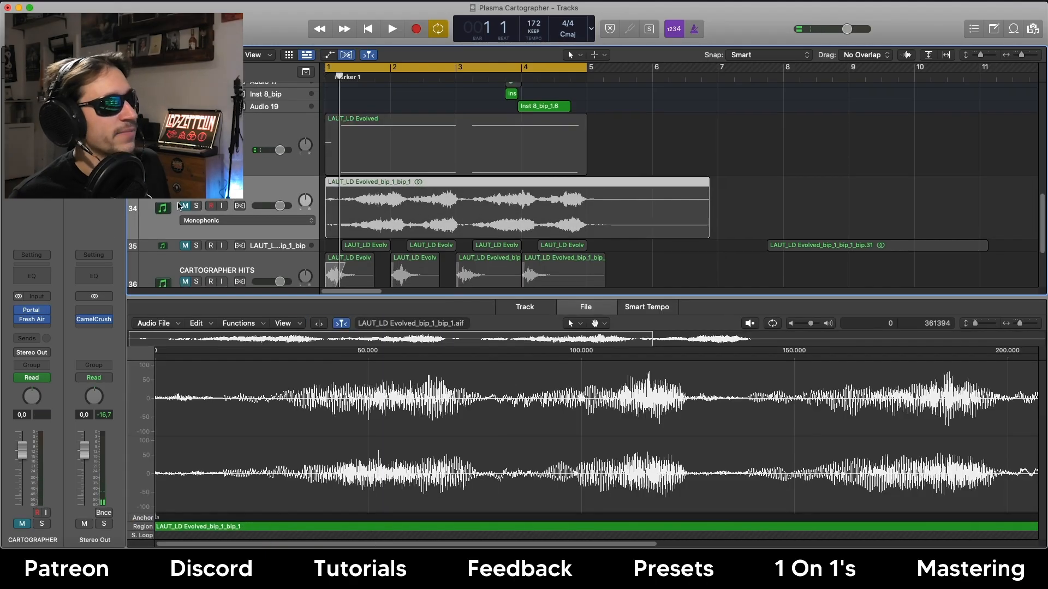
Unmute and solo the CARTOGRAPHER bounce track, then play it back on its own.
click(184, 206)
scroll(184, 207, down, 2)
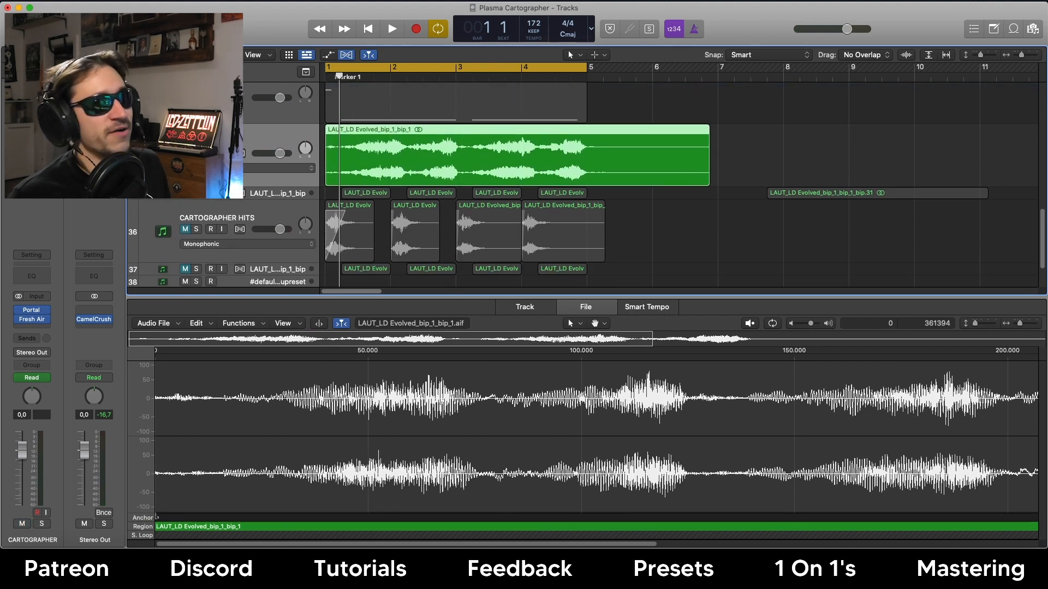
key(s)
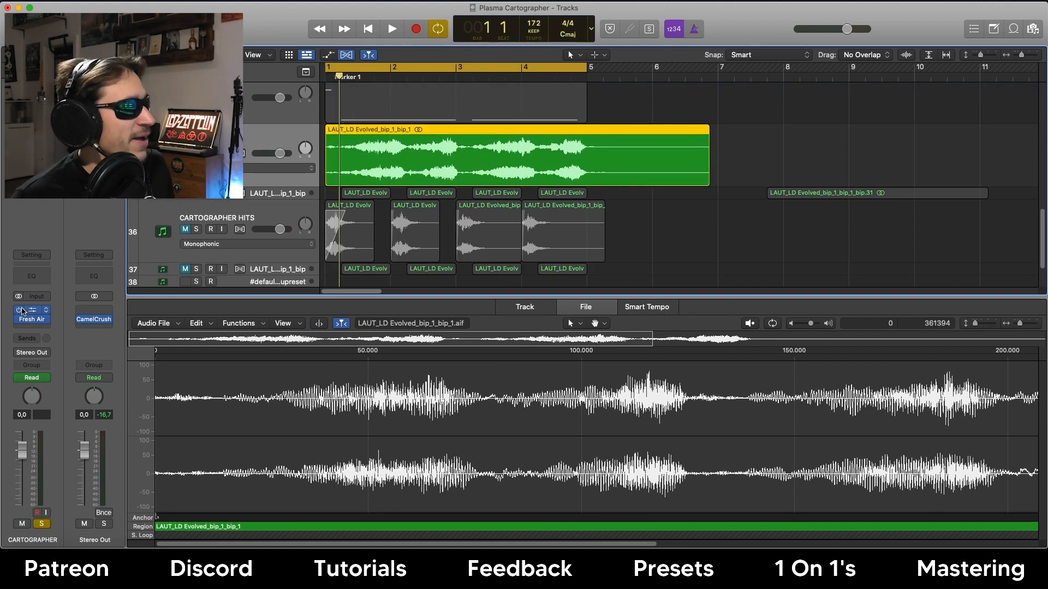
key(space)
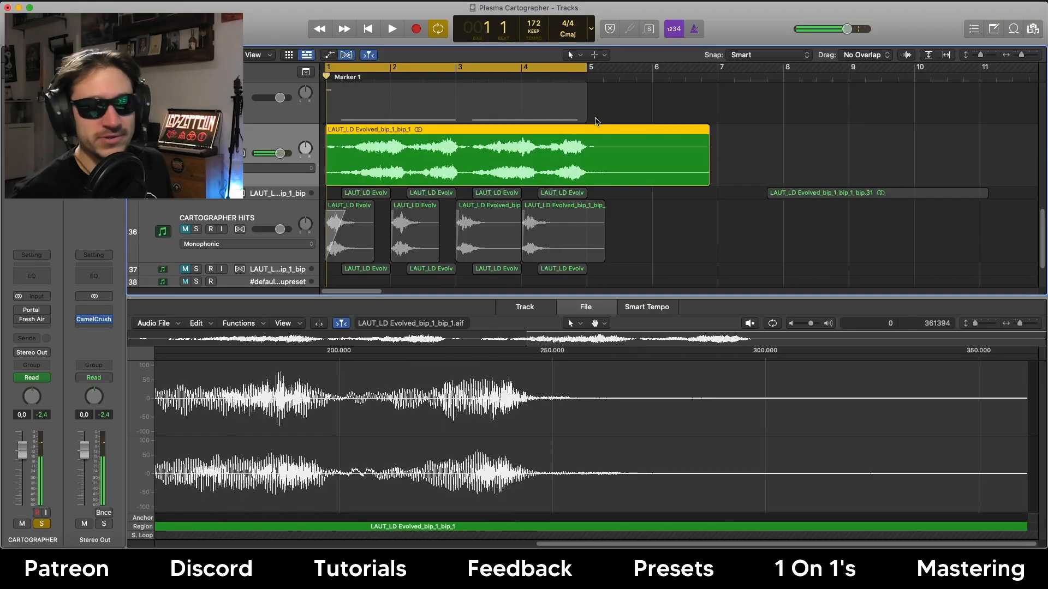
scroll(595, 121, down, 1)
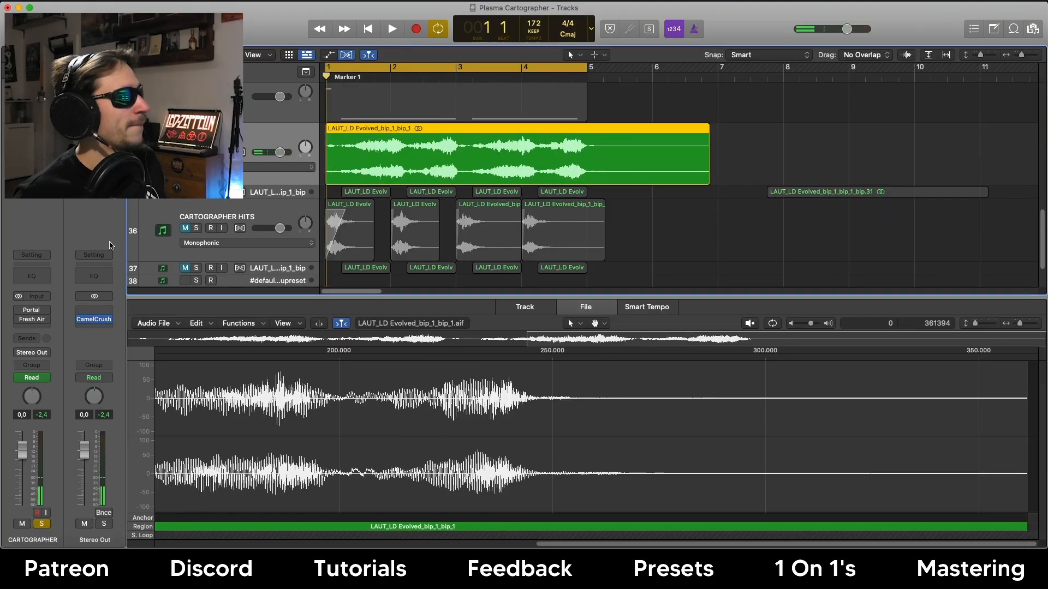